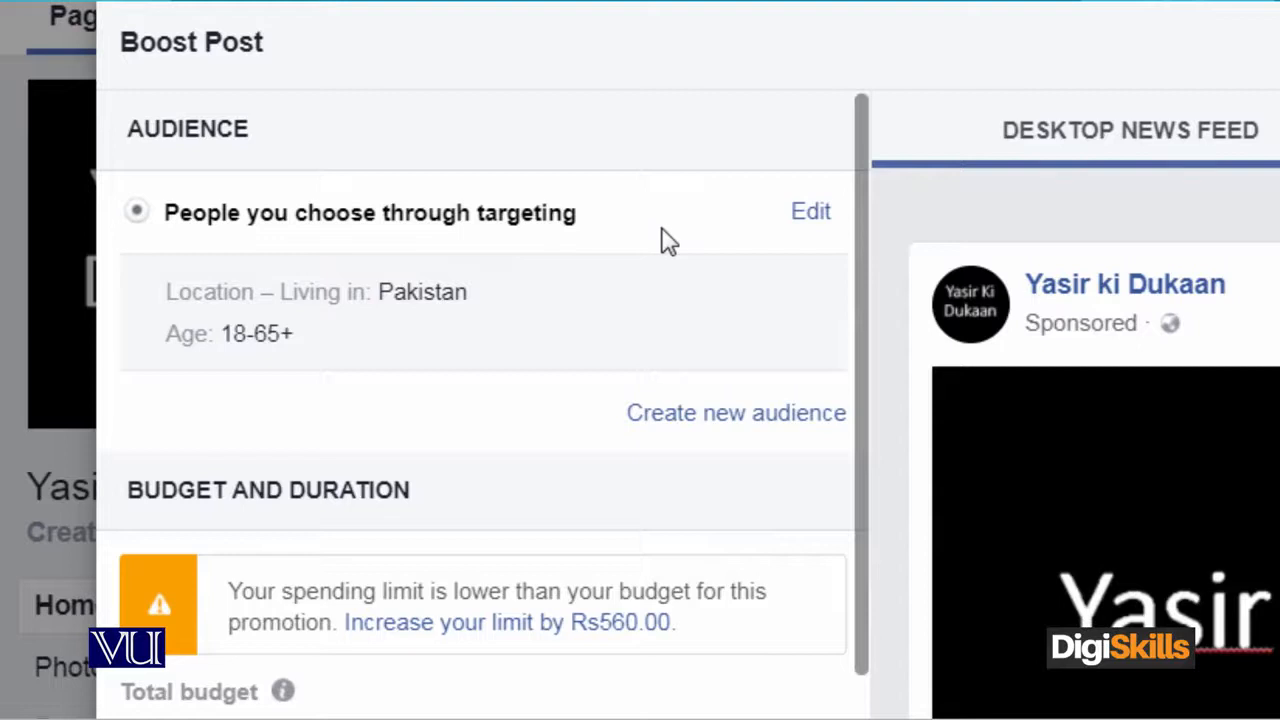
# Open the boosted post's targeted audience for editing and set its age range to 22–45.
pyautogui.click(811, 215)
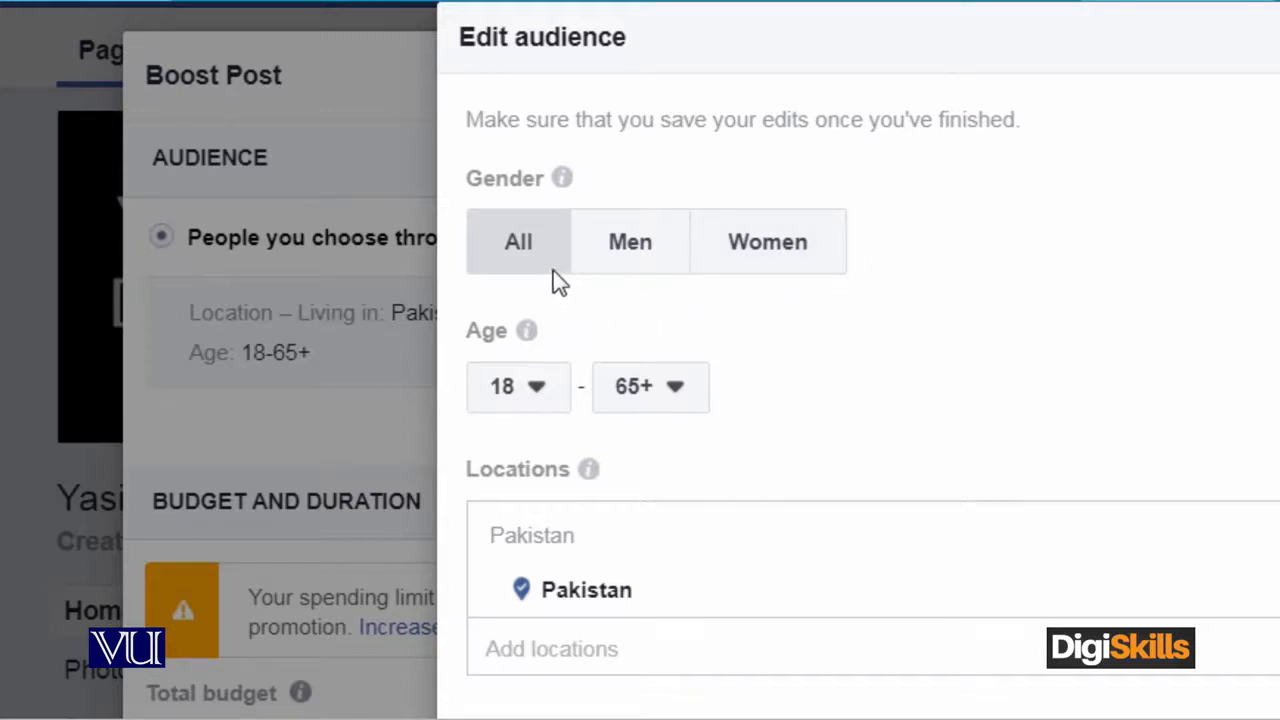
pyautogui.click(533, 388)
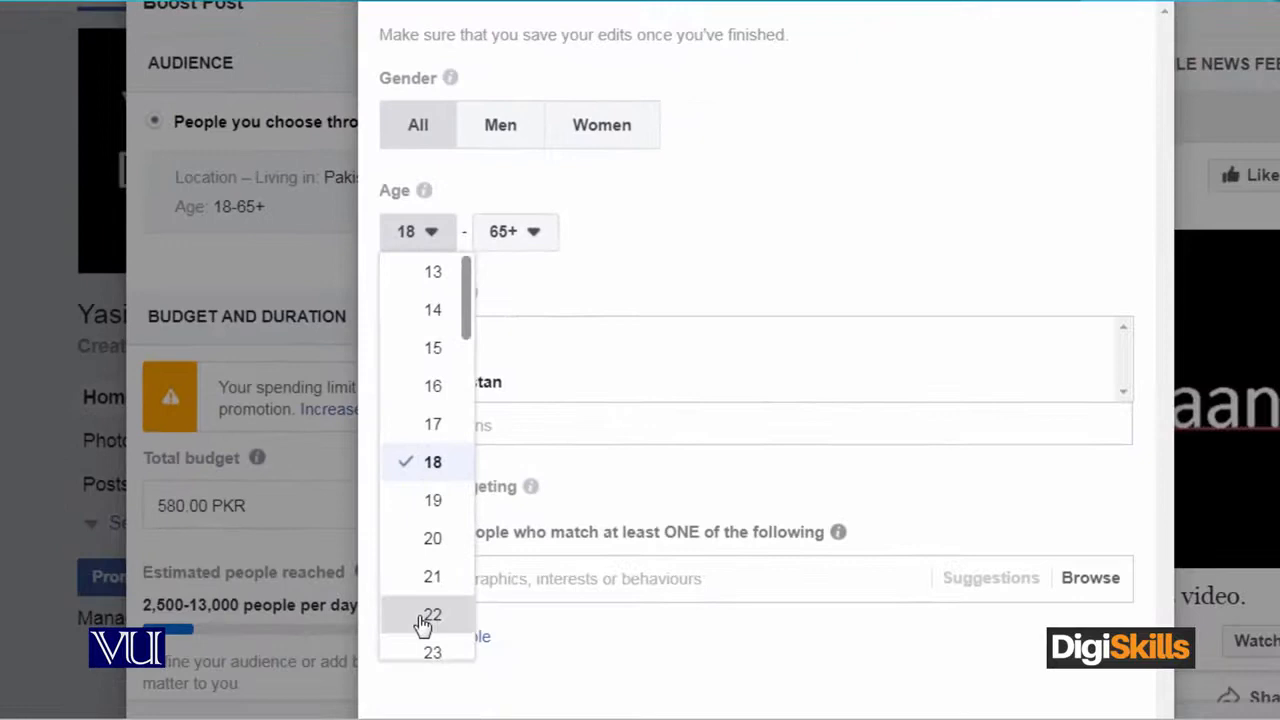
pyautogui.click(482, 719)
pyautogui.click(572, 320)
pyautogui.scroll(8, 528, 530)
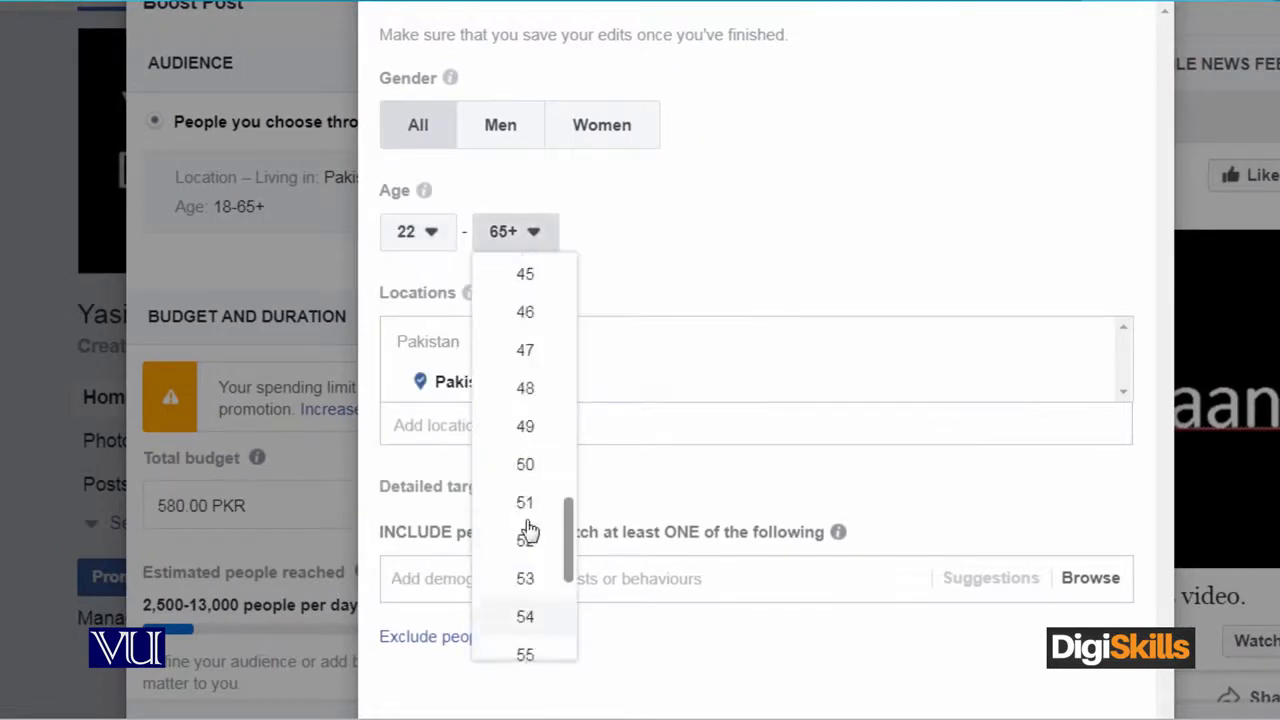
pyautogui.click(525, 641)
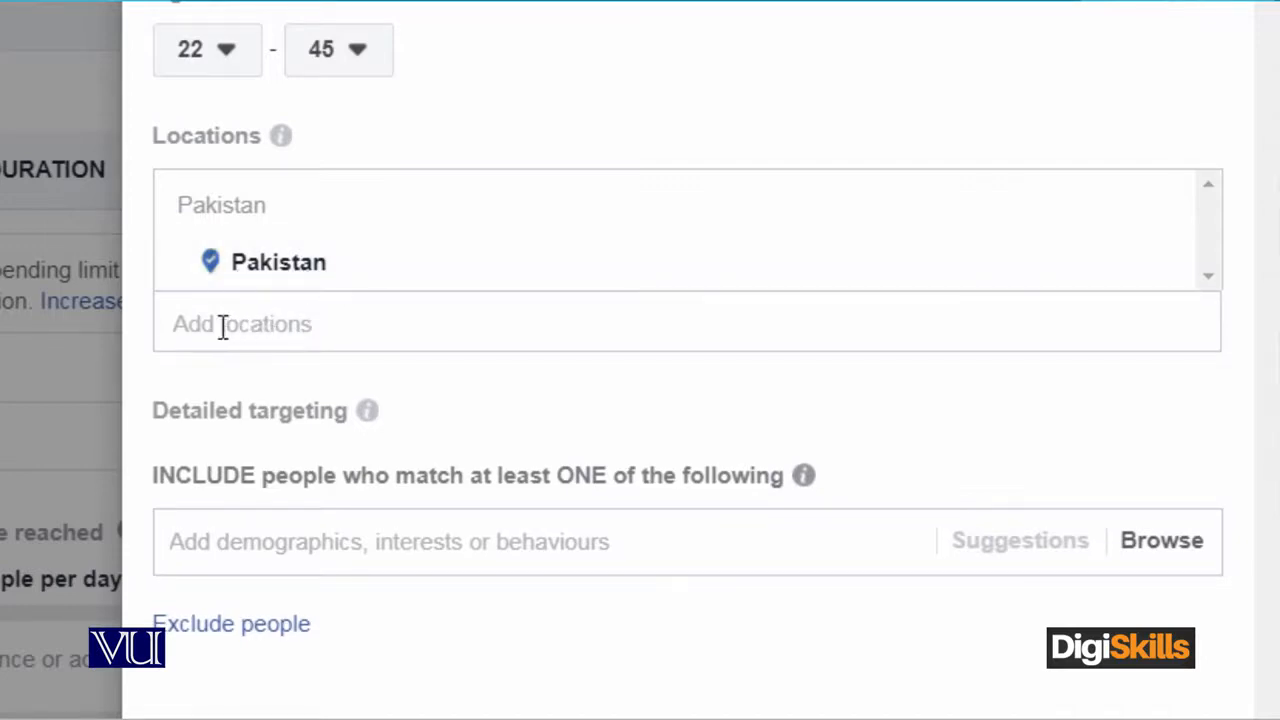
# Add Lahore, Punjab and Islamabad, Islamabad Capital Territory as the audience's locations in Pakistan.
pyautogui.click(340, 325)
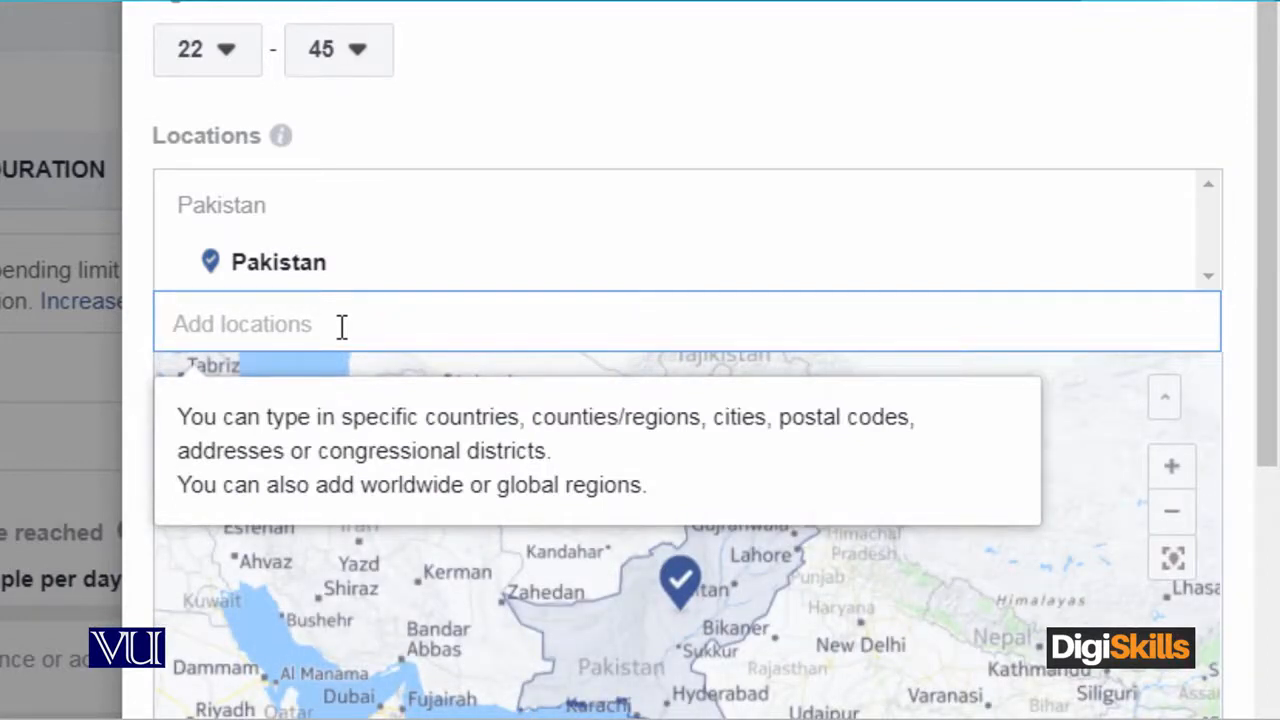
pyautogui.write('lahore')
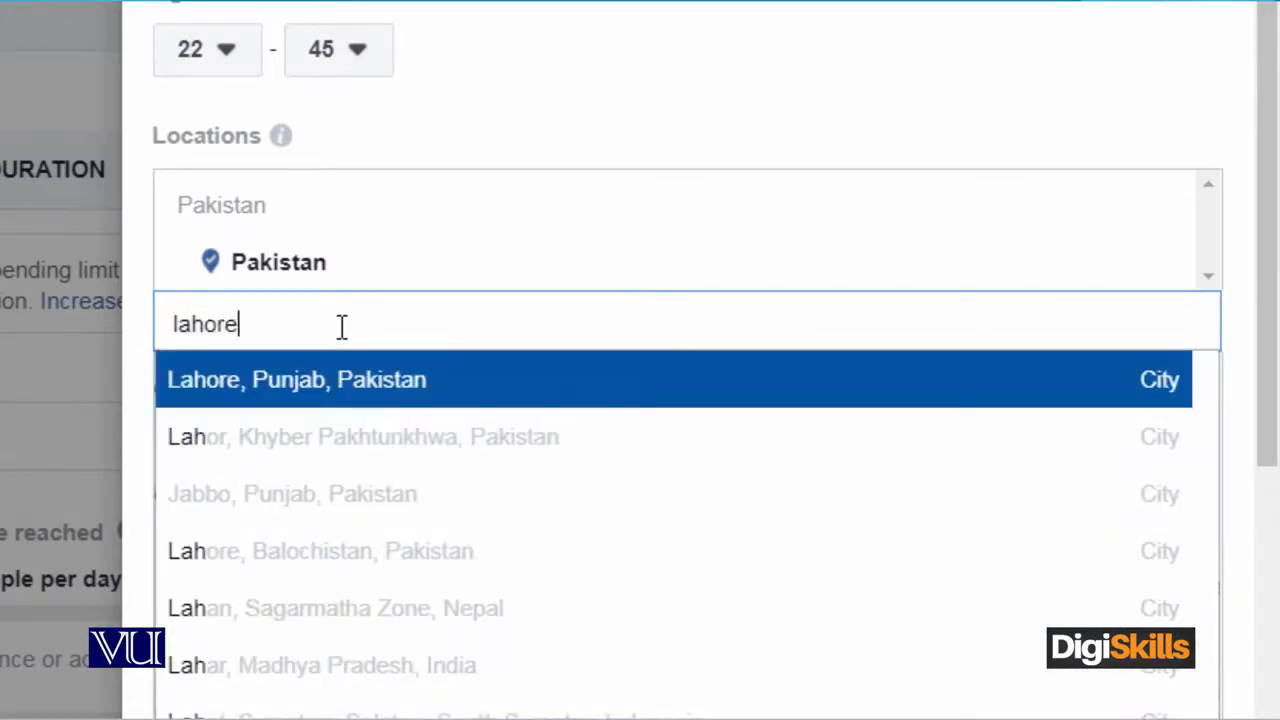
pyautogui.click(465, 385)
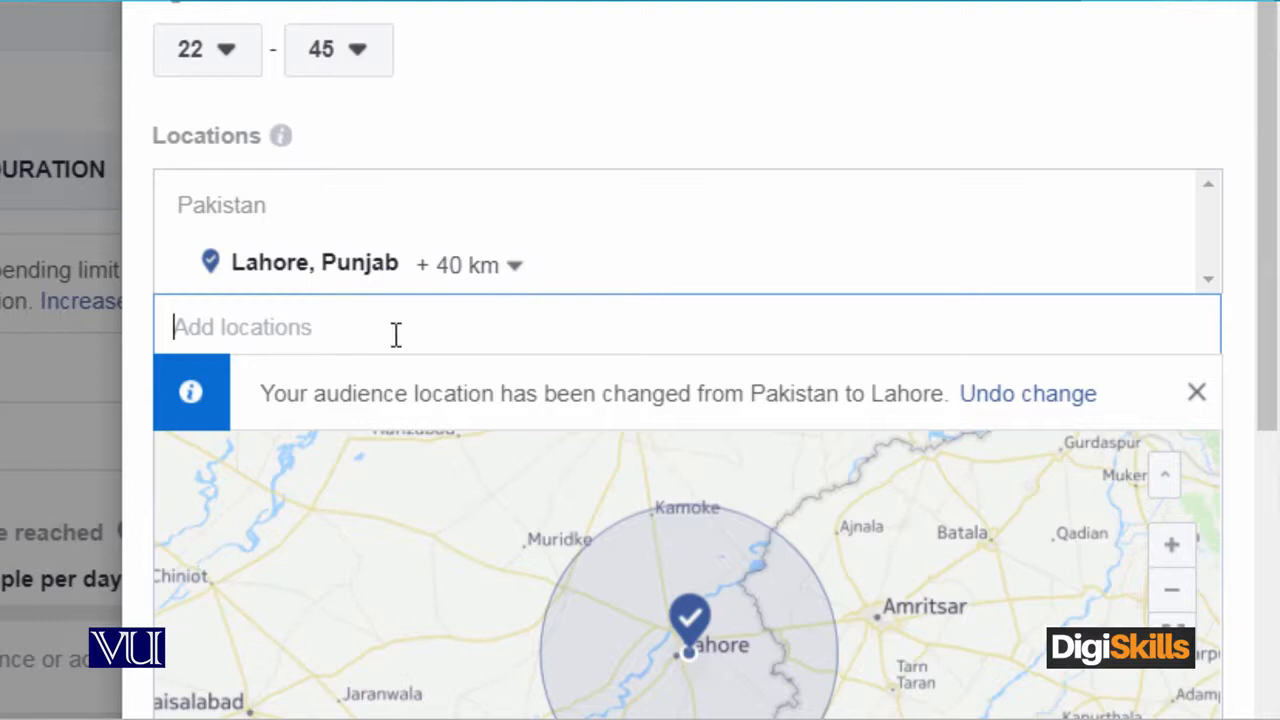
pyautogui.write('islamabad')
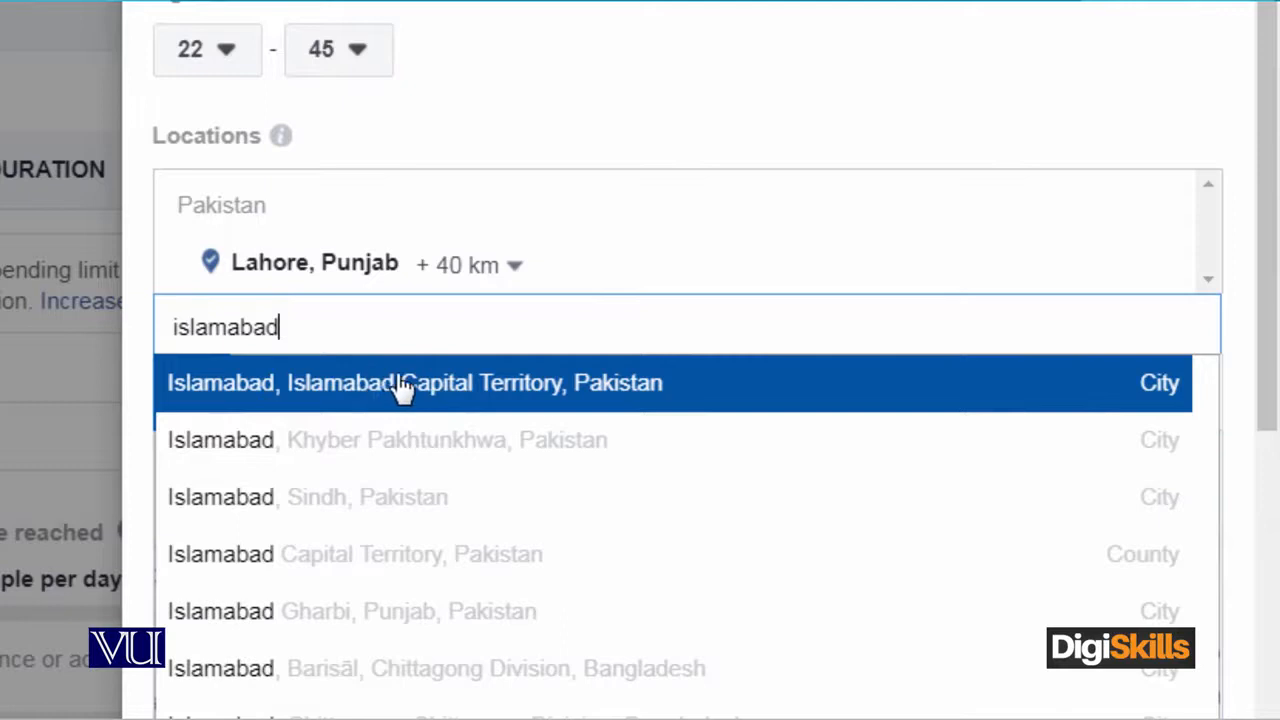
pyautogui.click(388, 390)
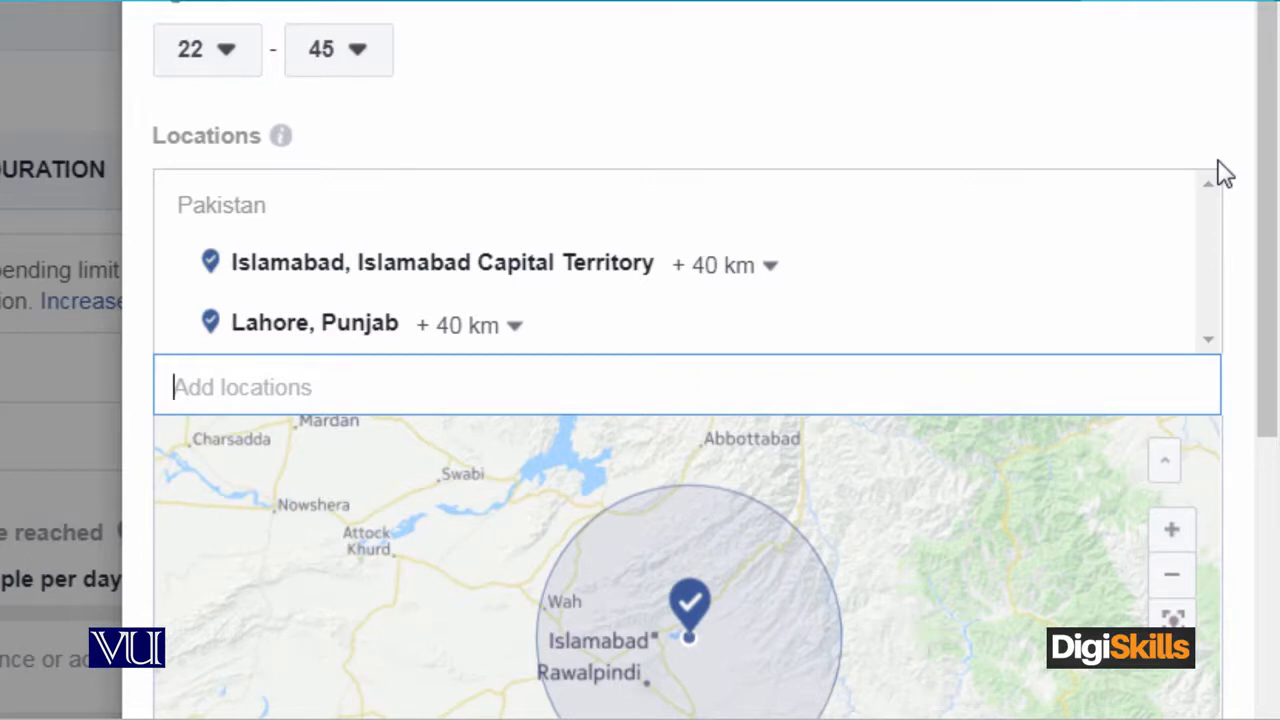
# Search the detailed targeting for "shopping" and include the interest Shopping and fashion.
pyautogui.scroll(-6, 1166, 194)
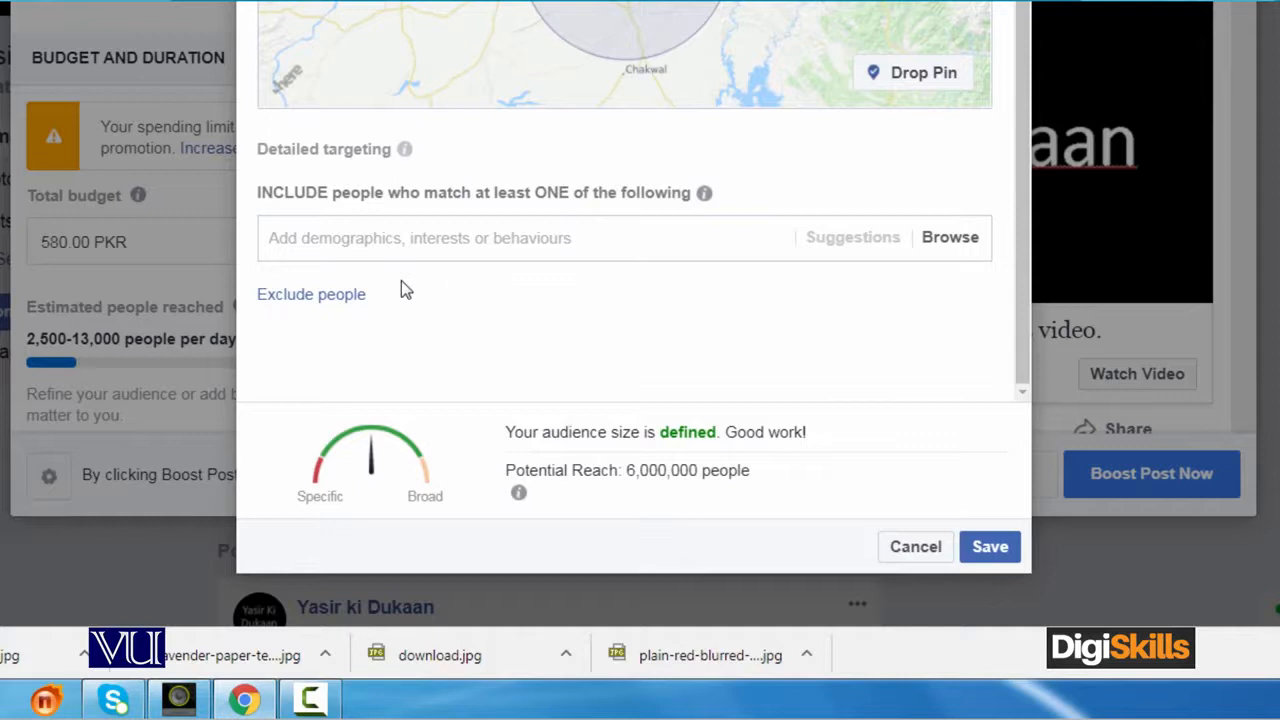
pyautogui.click(362, 240)
pyautogui.write('sh')
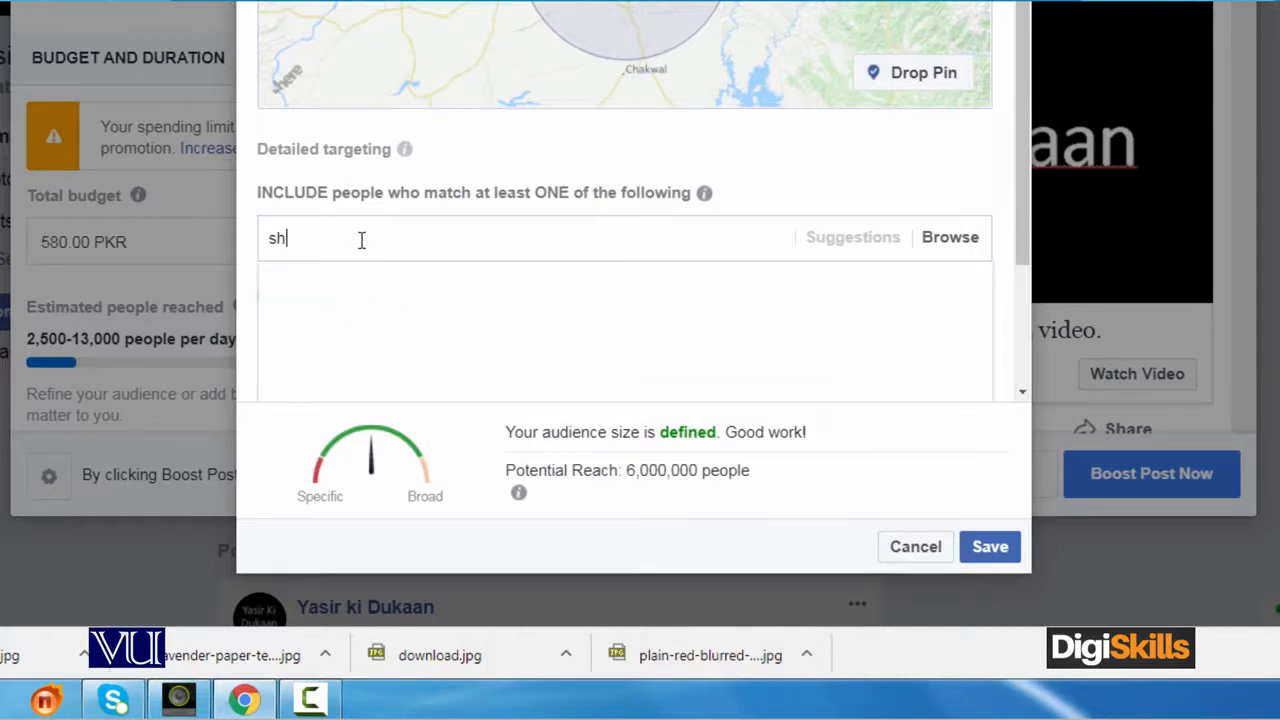
pyautogui.write('opping')
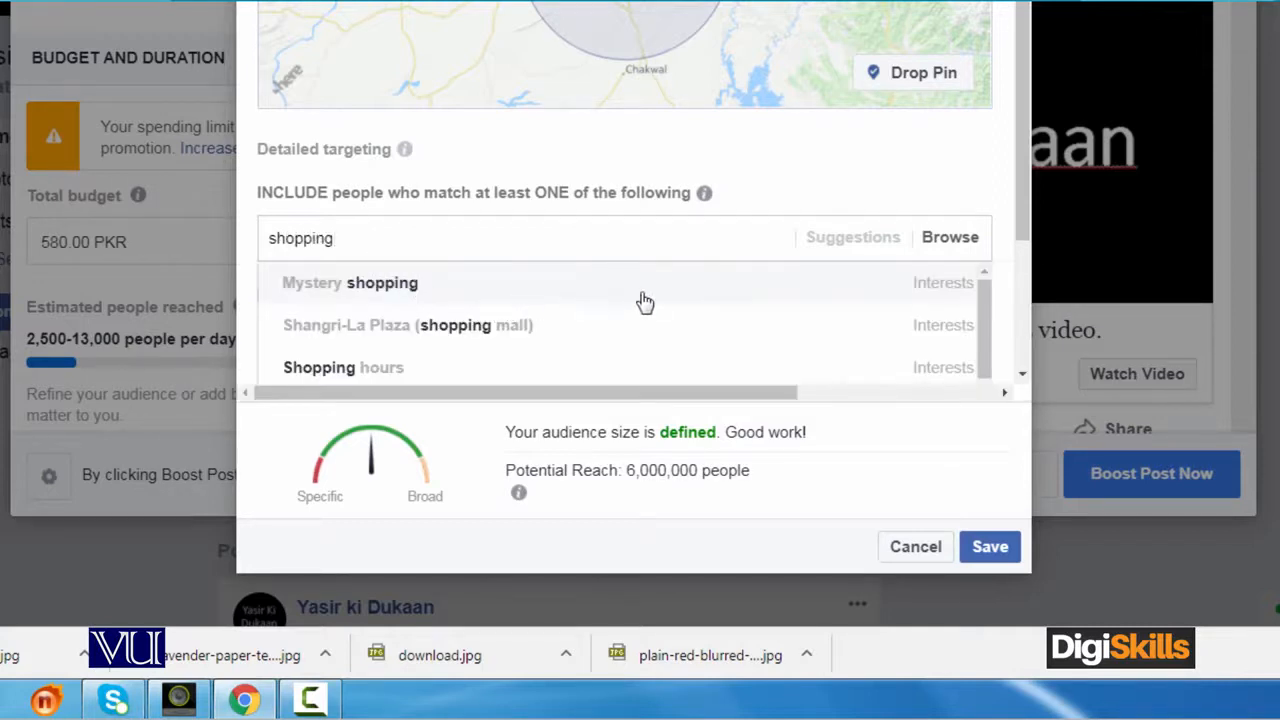
pyautogui.moveTo(979, 303); pyautogui.dragTo(983, 337)
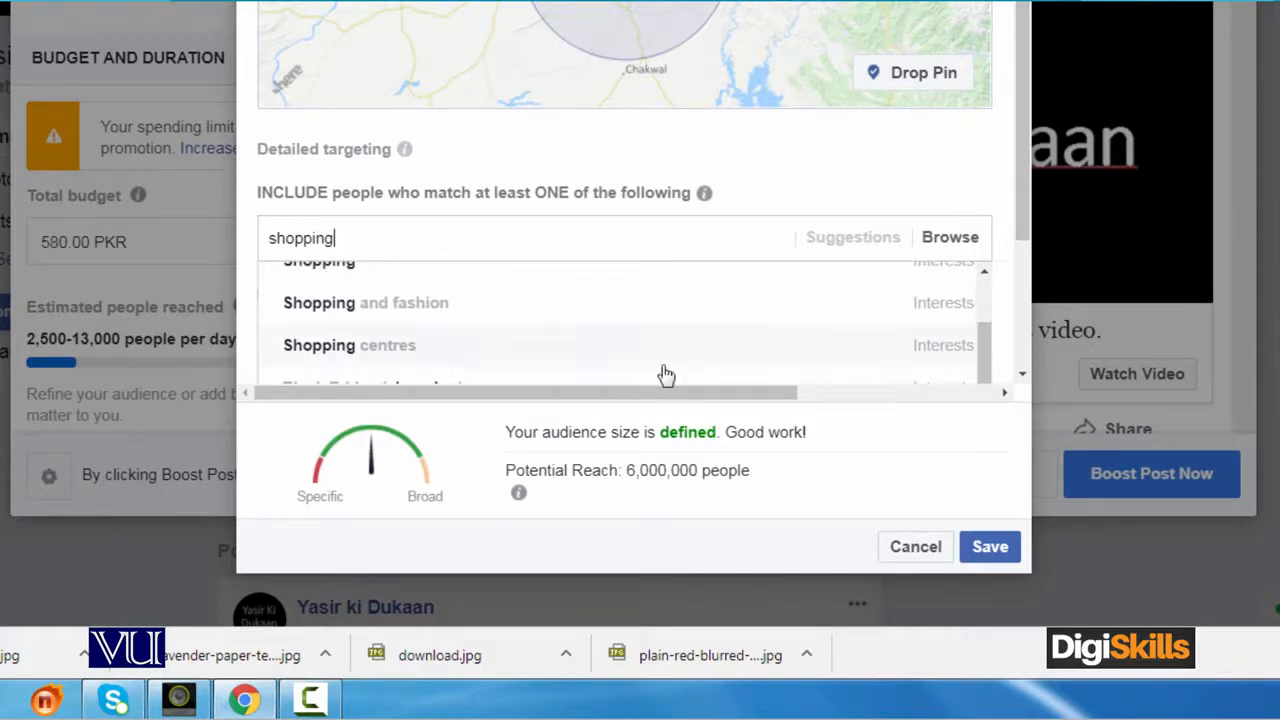
pyautogui.click(467, 311)
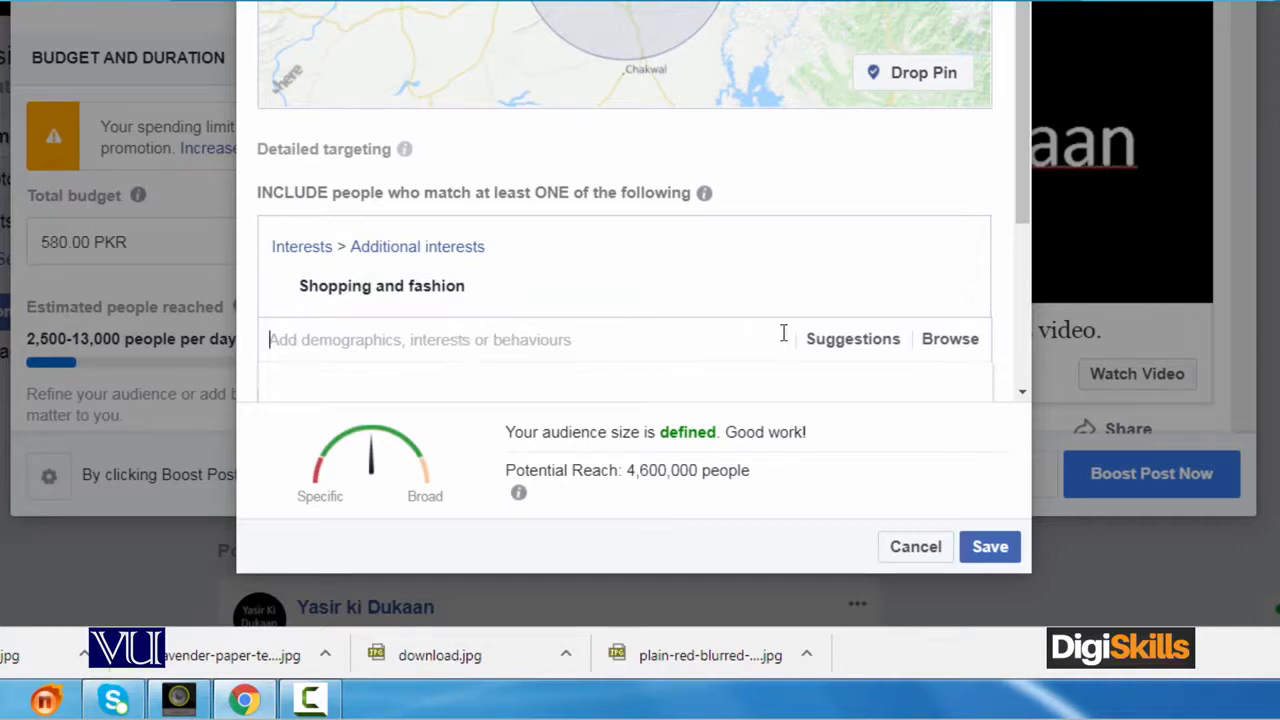
# Search the detailed targeting for "cricket" and include the interest Cricket.
pyautogui.moveTo(1022, 183); pyautogui.dragTo(1035, 325)
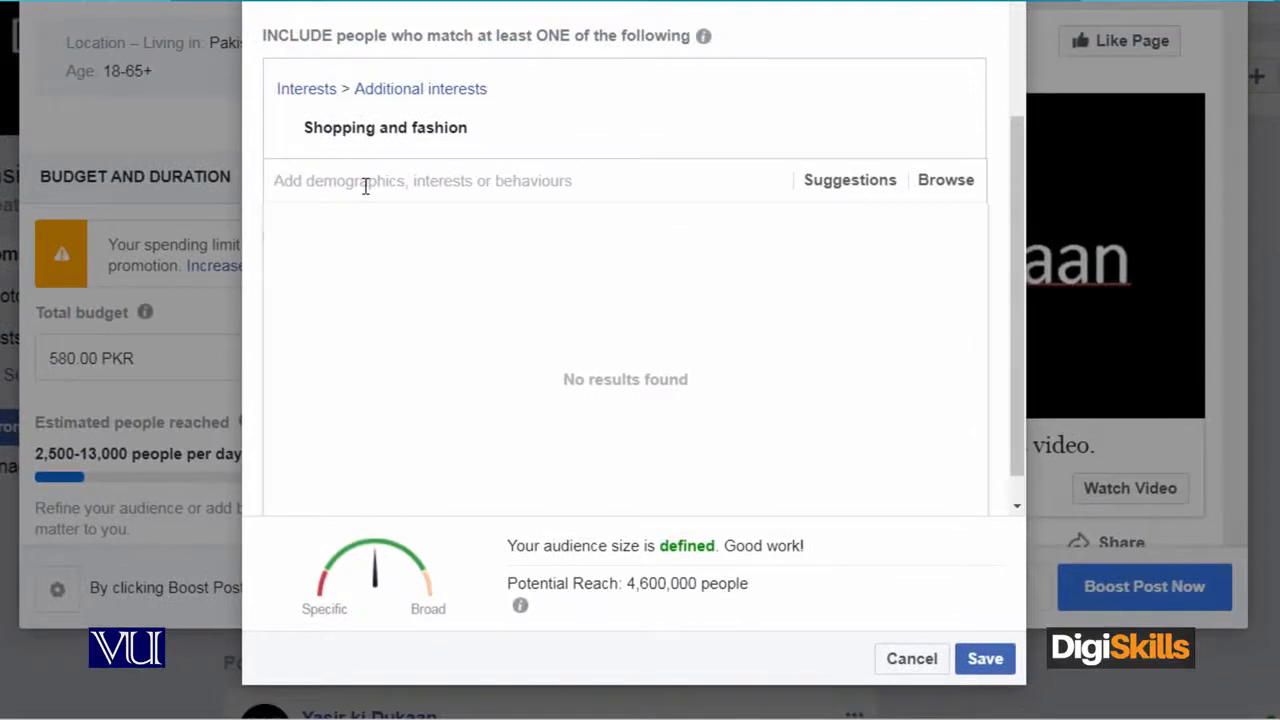
pyautogui.write('cricket')
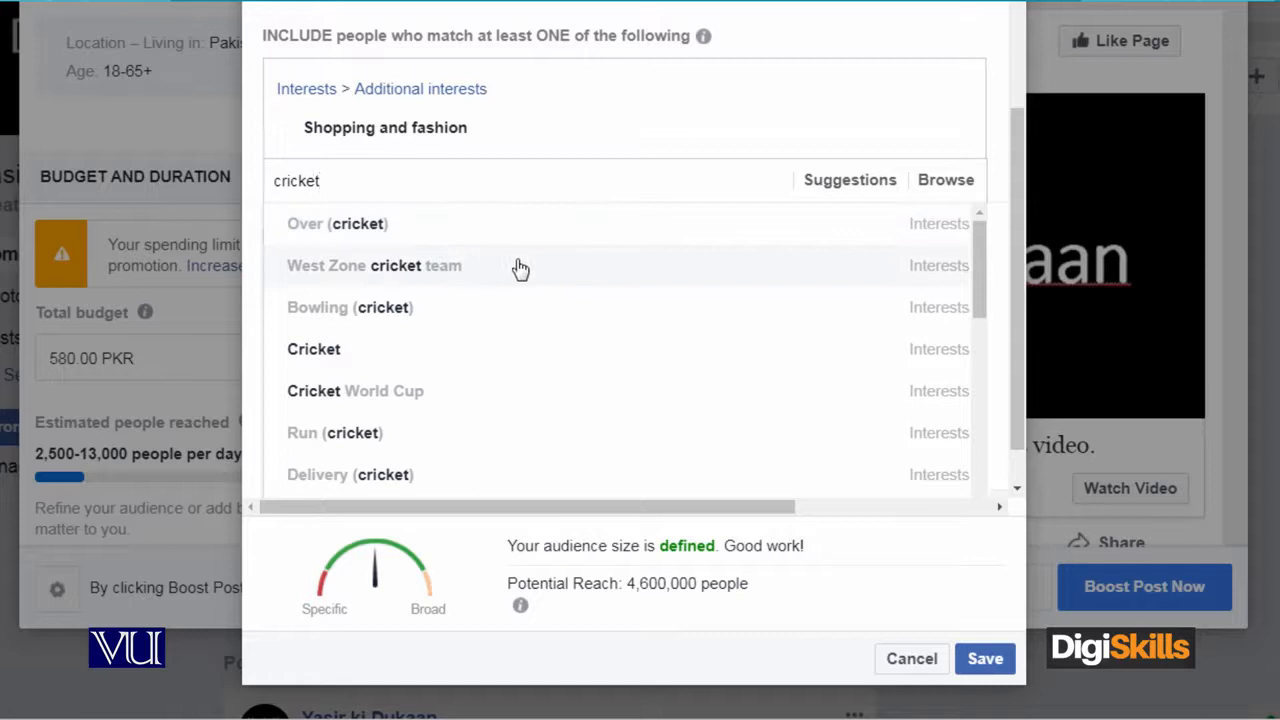
pyautogui.click(481, 359)
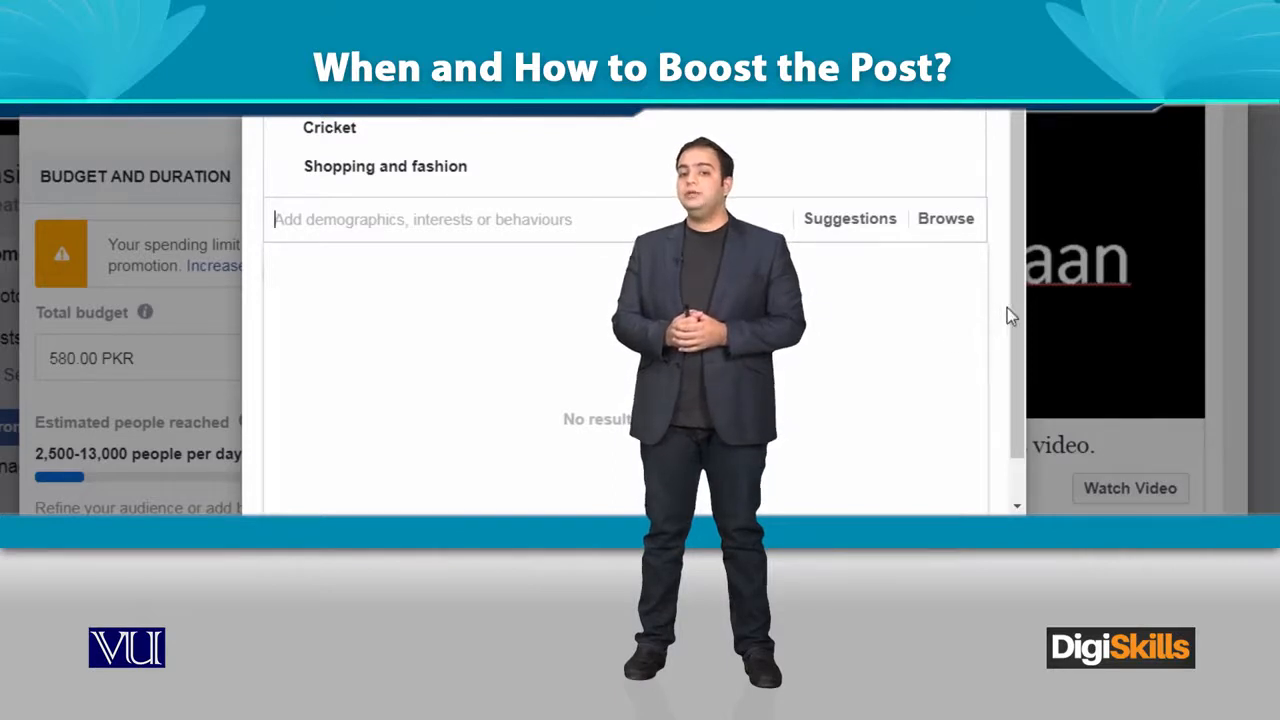
# Review the audience's age, locations, interests and potential reach, and save the edited audience.
pyautogui.scroll(-2, 1012, 301)
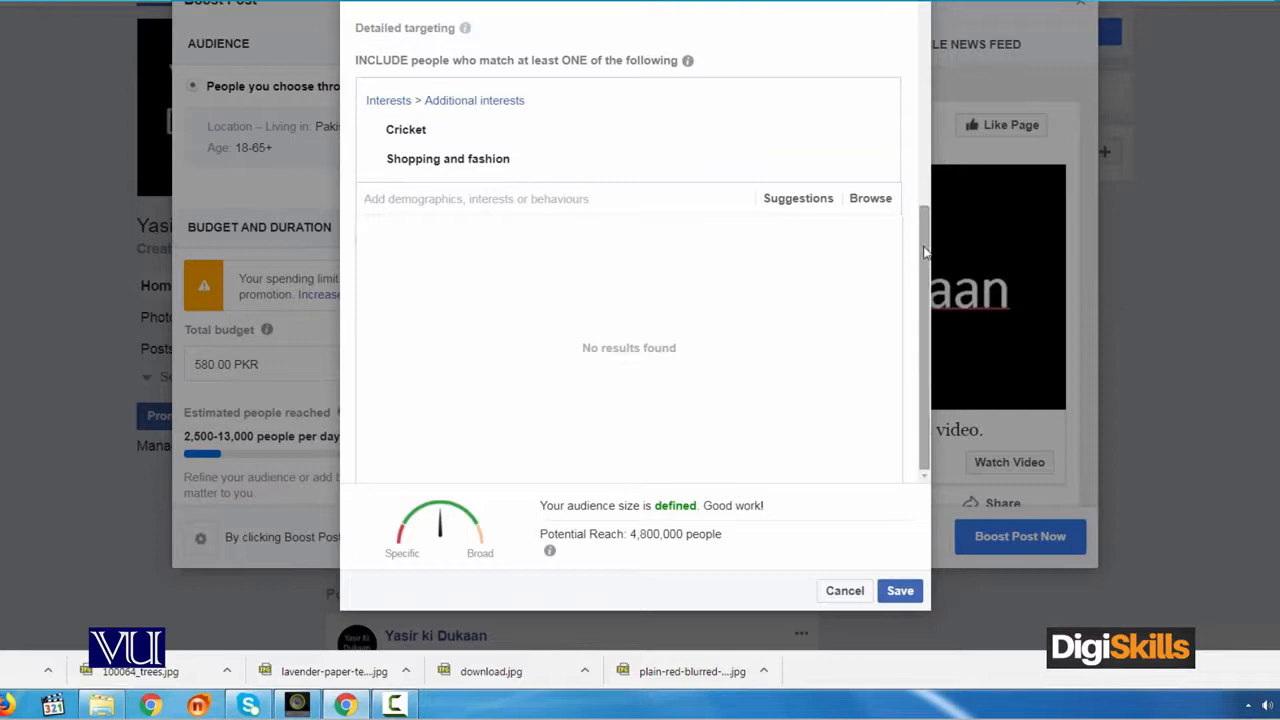
pyautogui.scroll(5, 772, 396)
pyautogui.scroll(1, 766, 368)
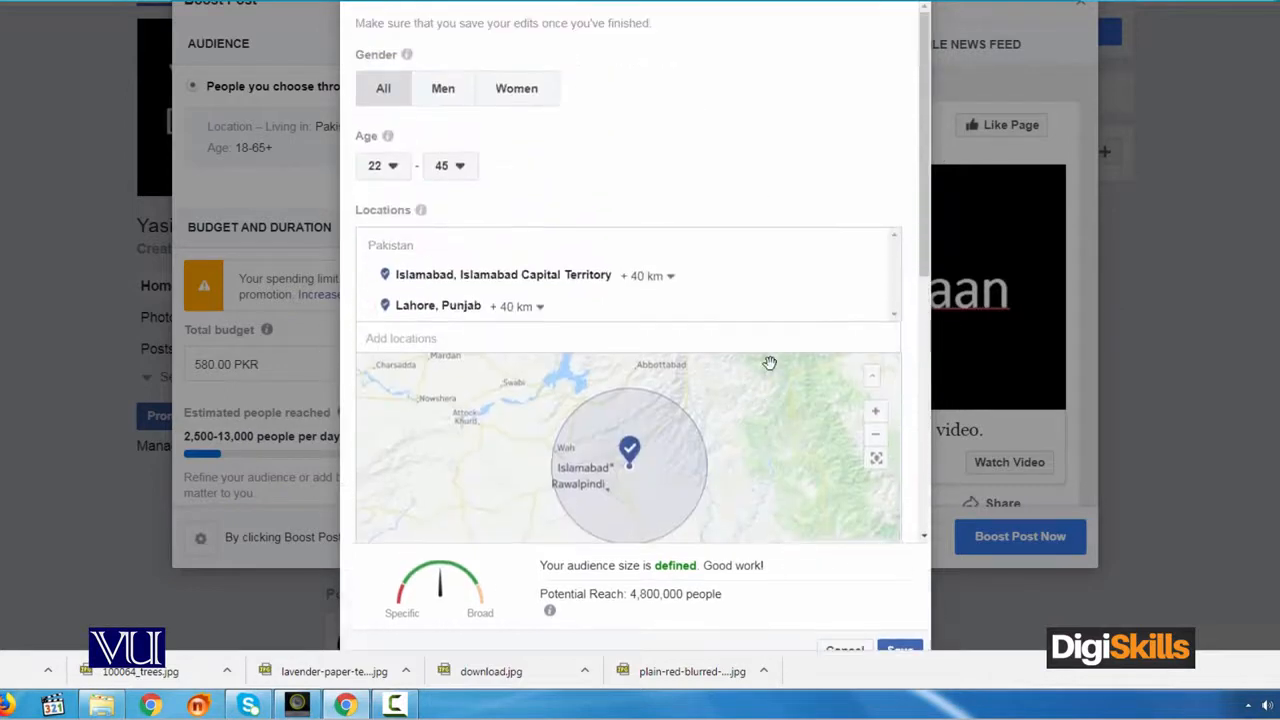
pyautogui.scroll(-1, 766, 363)
pyautogui.scroll(-4, 798, 436)
pyautogui.scroll(-1, 804, 442)
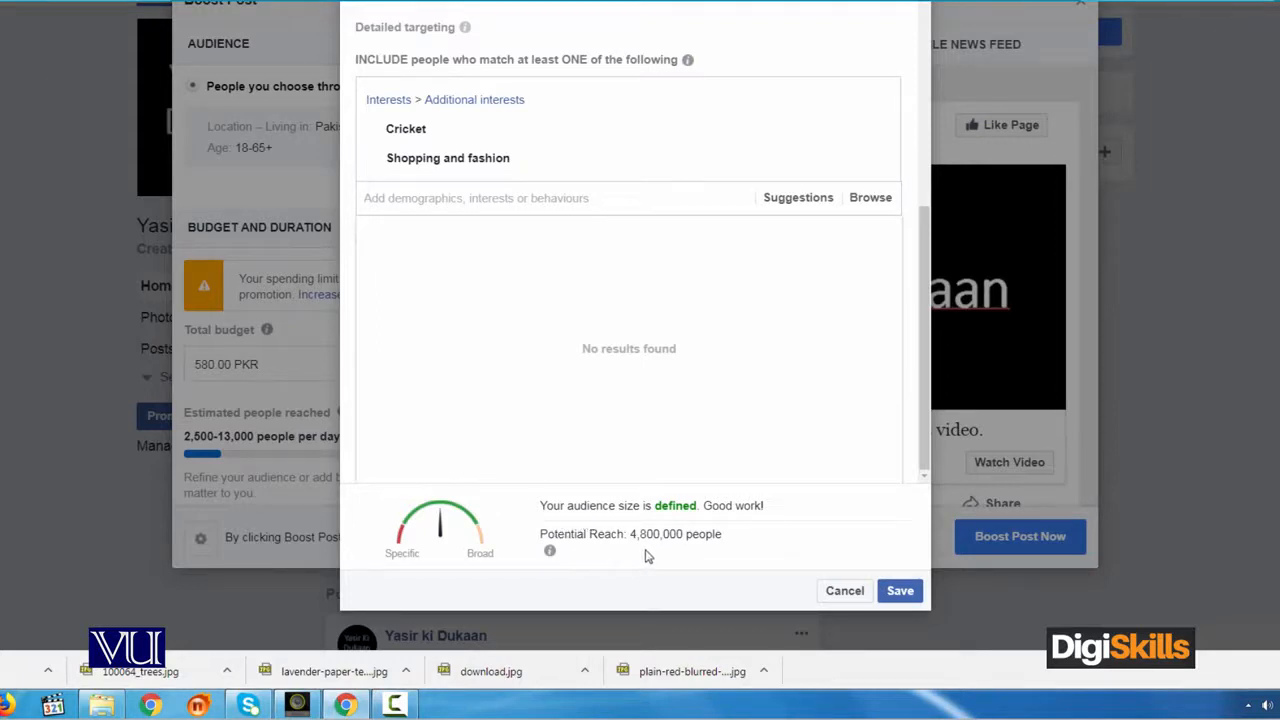
pyautogui.click(898, 591)
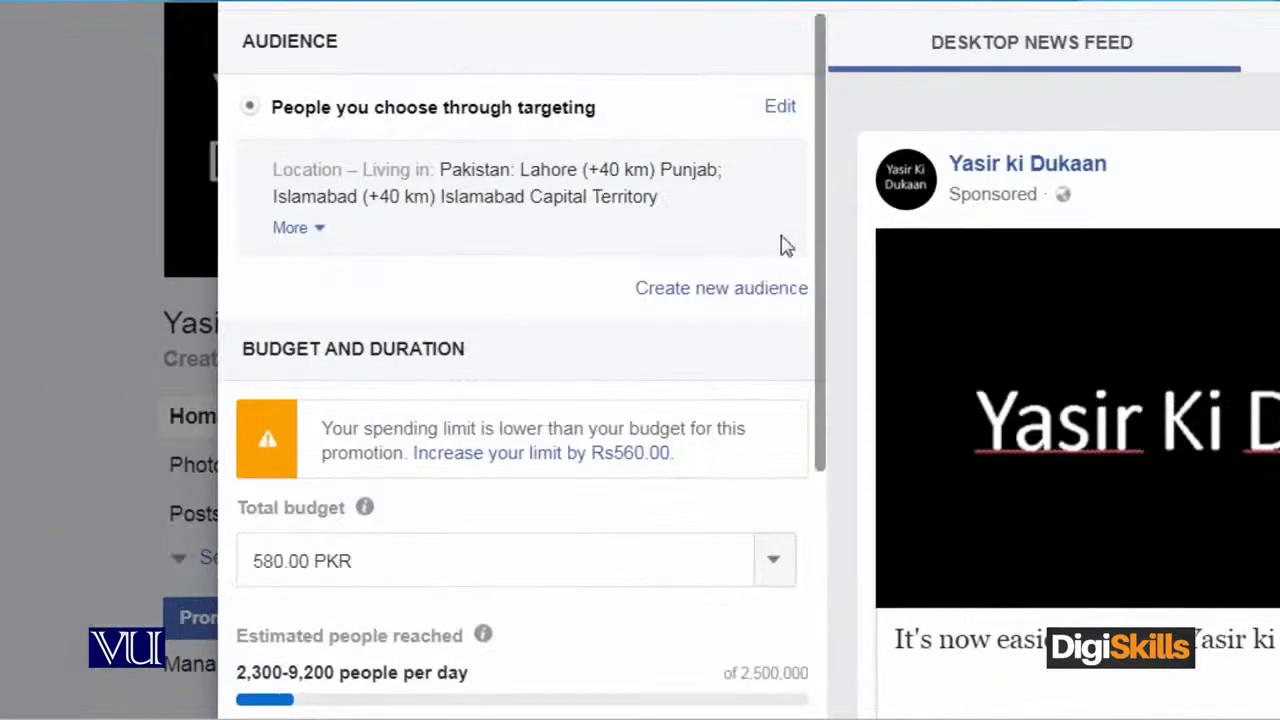
# Examine the boost's total budget, estimated people reached and duration settings.
pyautogui.scroll(-3, 533, 251)
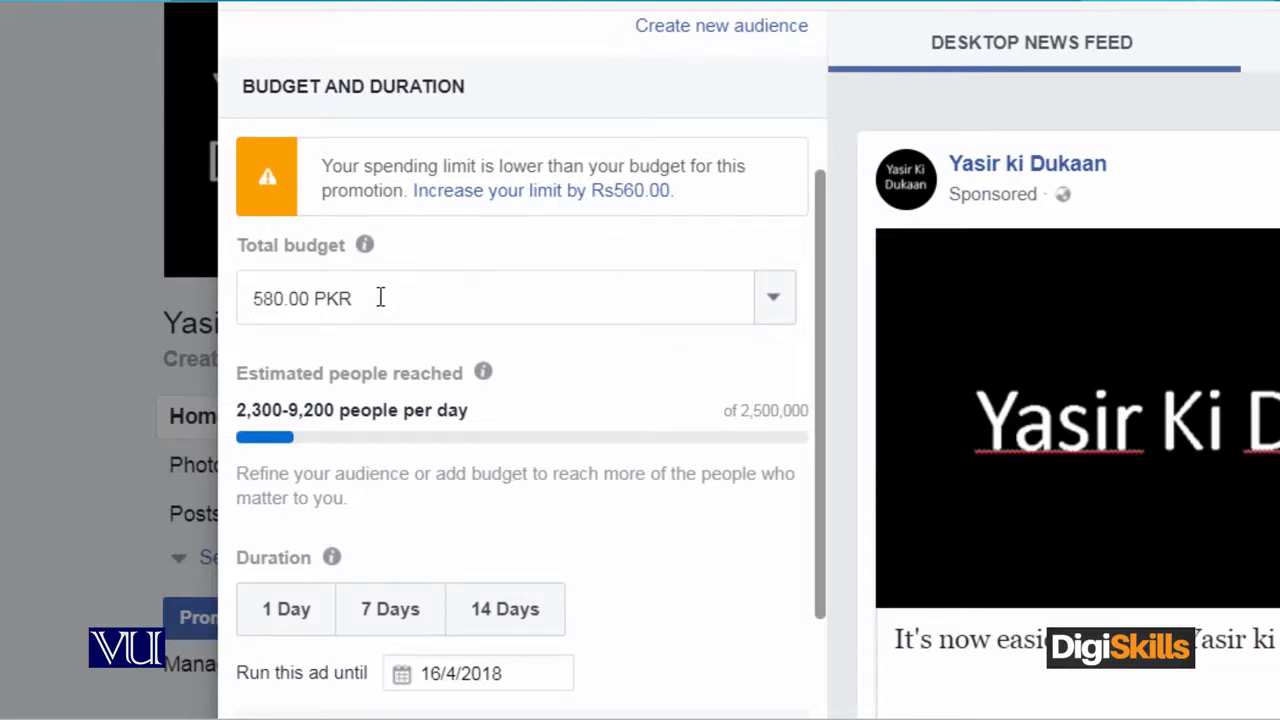
pyautogui.click(281, 298)
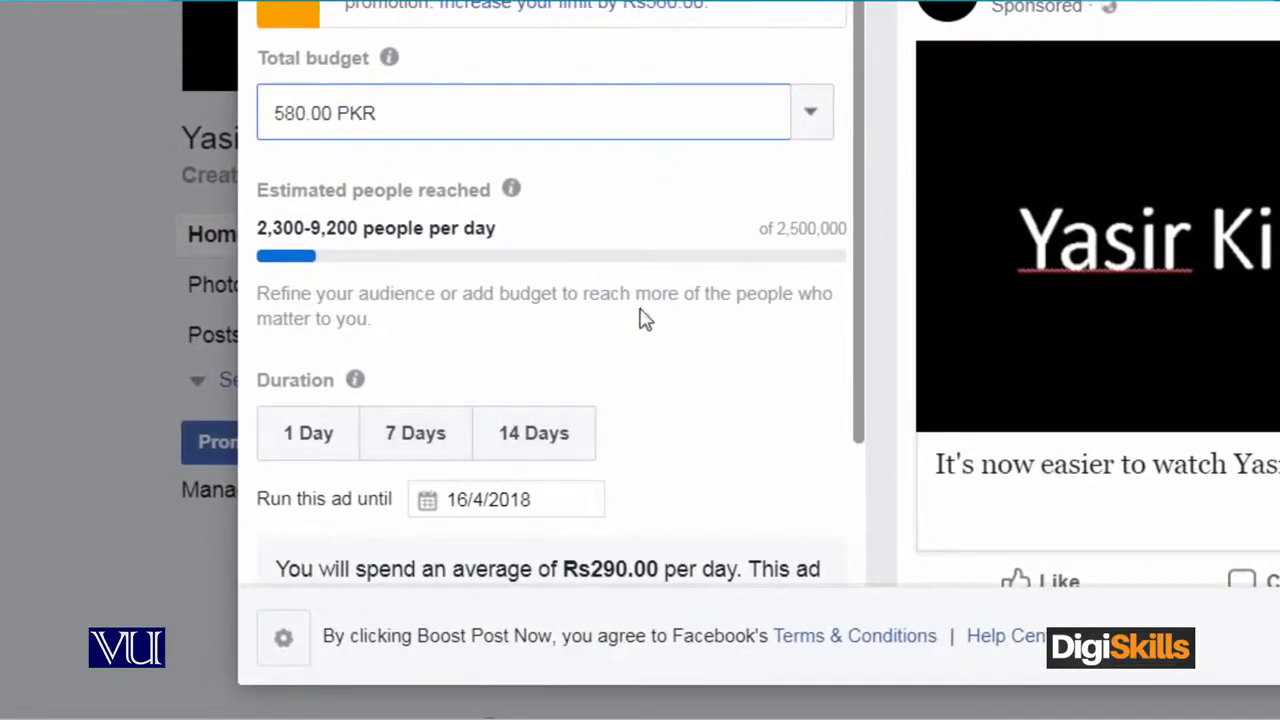
pyautogui.scroll(-1, 519, 443)
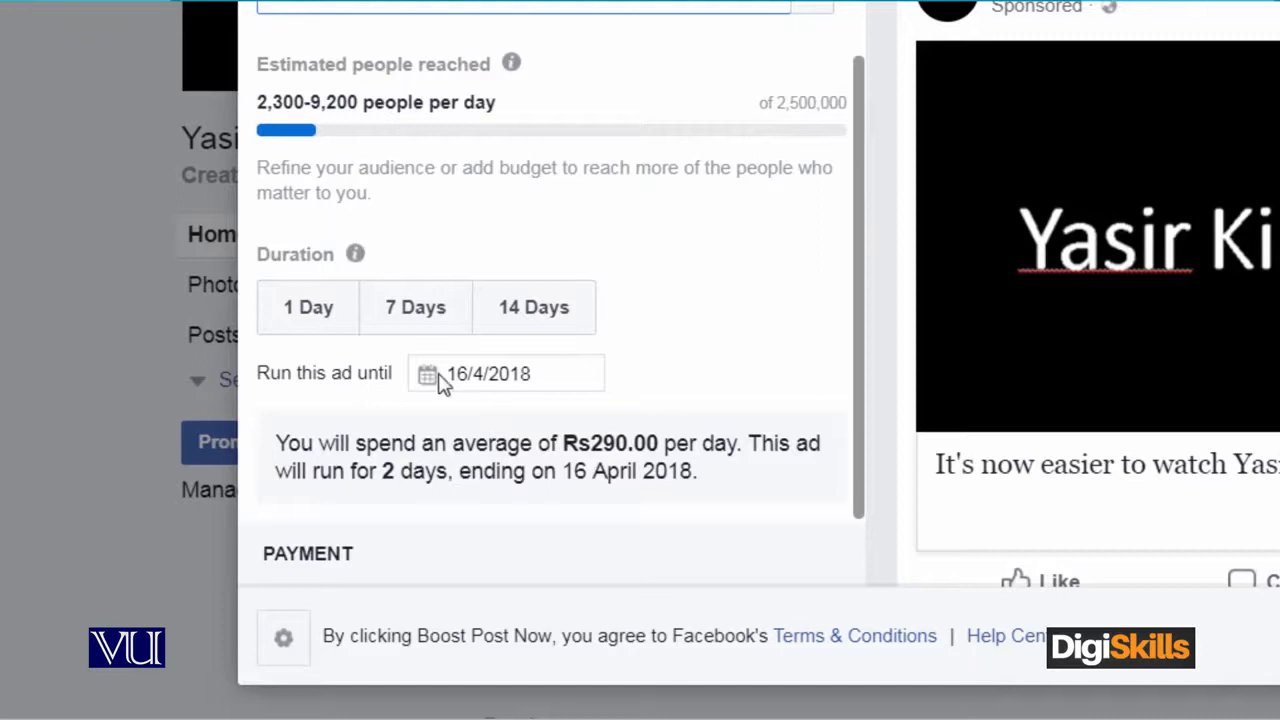